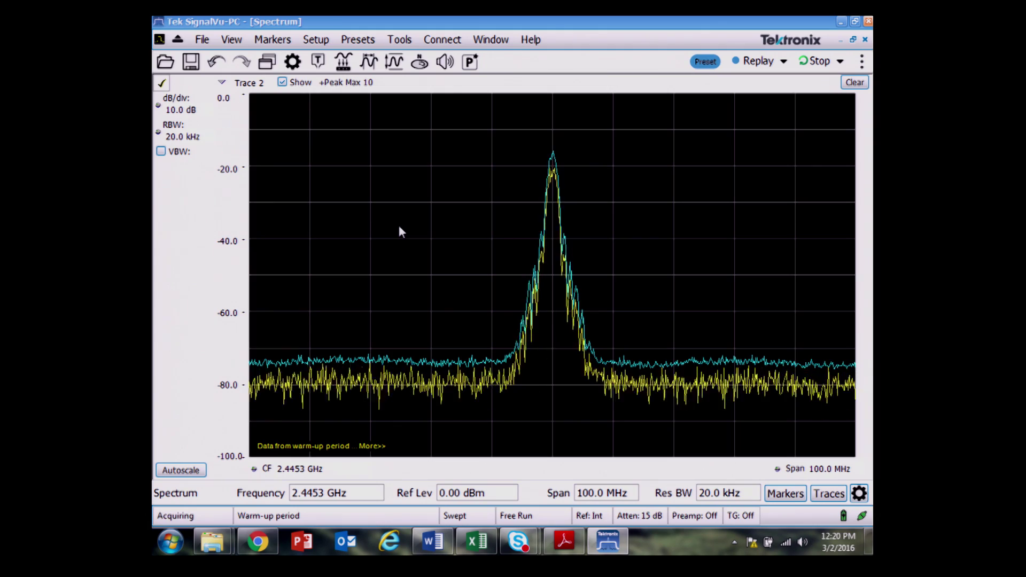
# - Set the detection method of Trace 2 in the Spectrum display to CISPR Pk
pyautogui.click(267, 62)
pyautogui.click(672, 433)
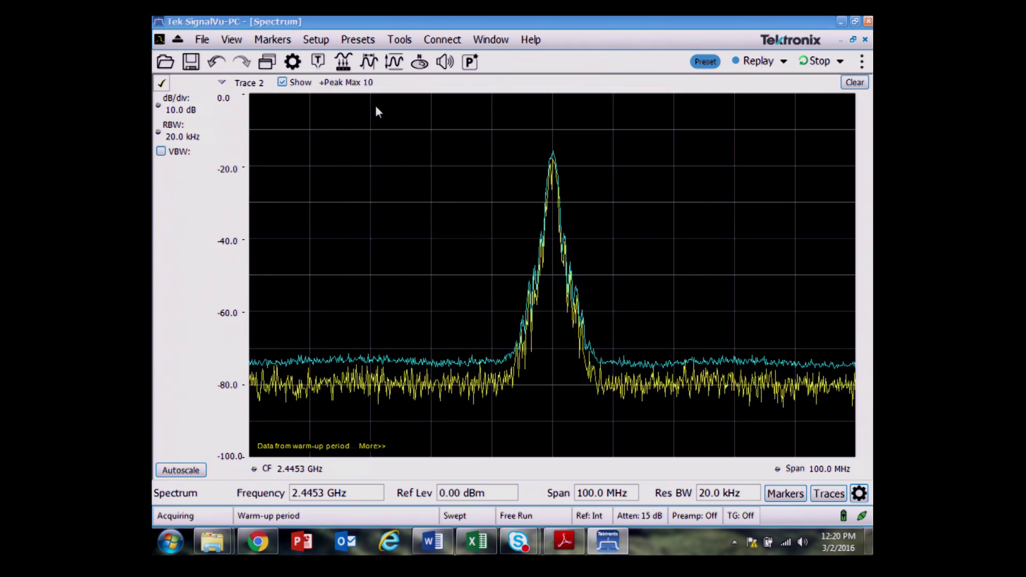
pyautogui.click(293, 62)
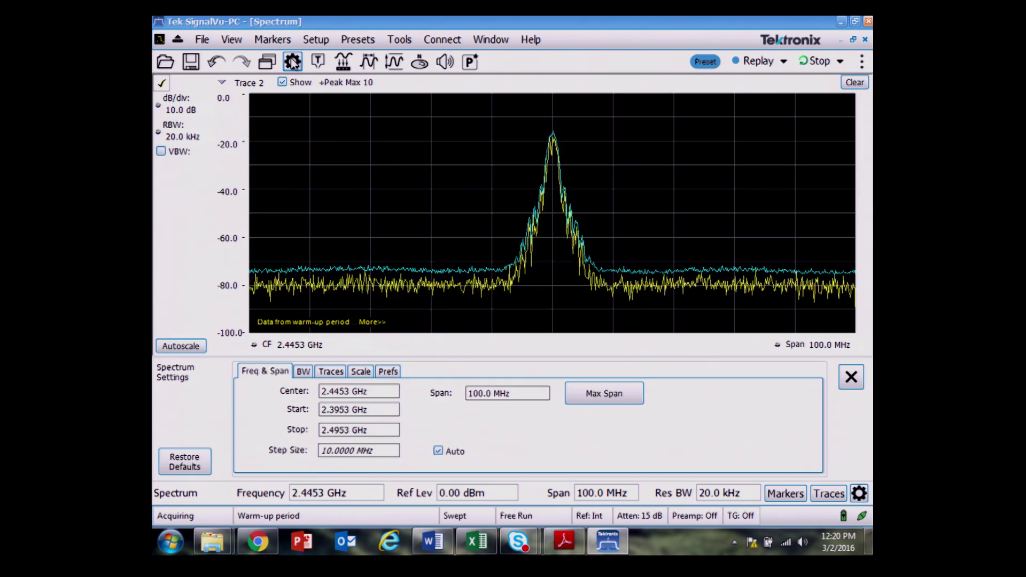
pyautogui.click(330, 372)
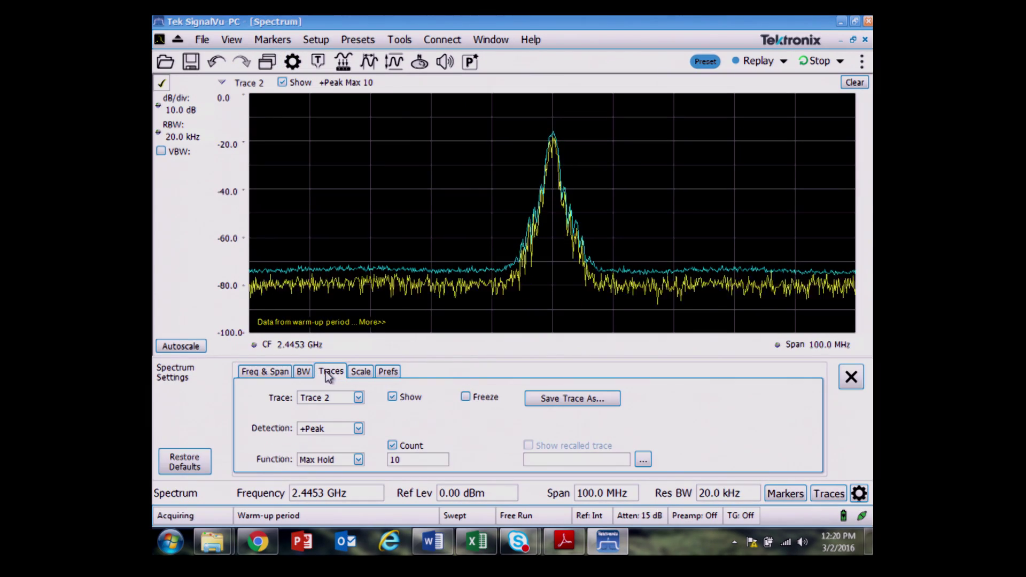
pyautogui.click(358, 429)
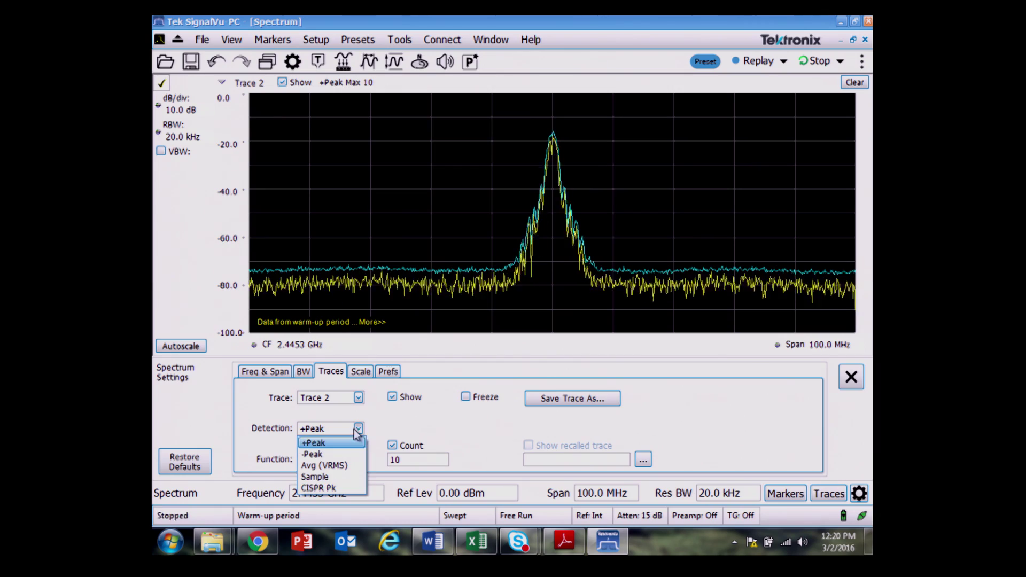
pyautogui.click(331, 488)
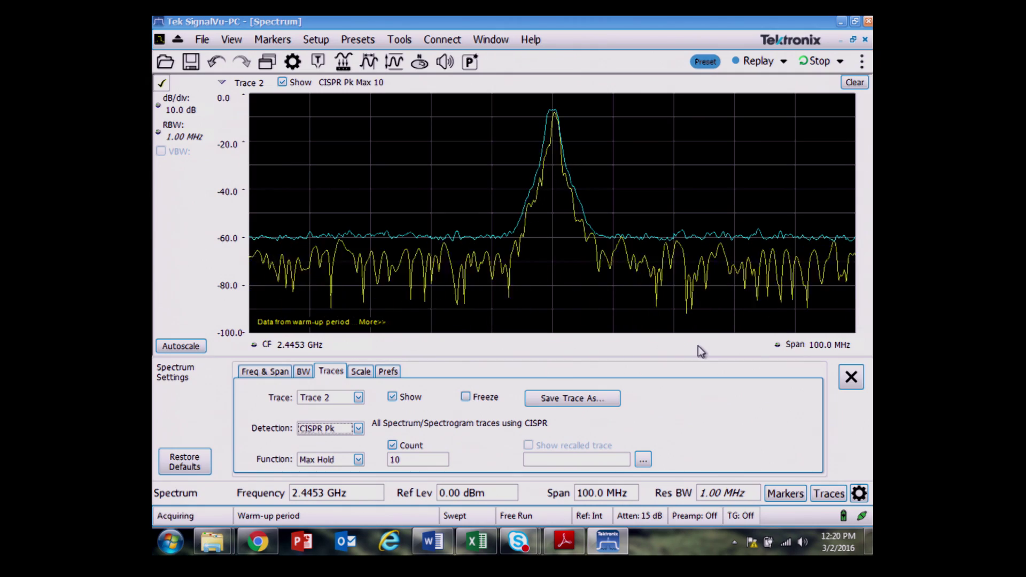
# - Replace the Spectrum display with the Spurious display from the RF Measurements group
pyautogui.click(267, 62)
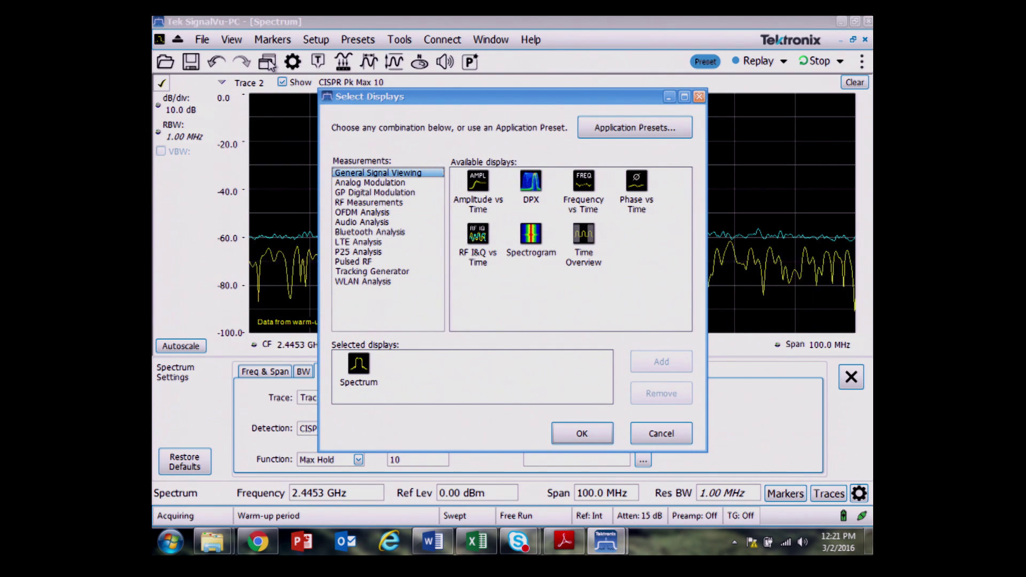
pyautogui.click(368, 183)
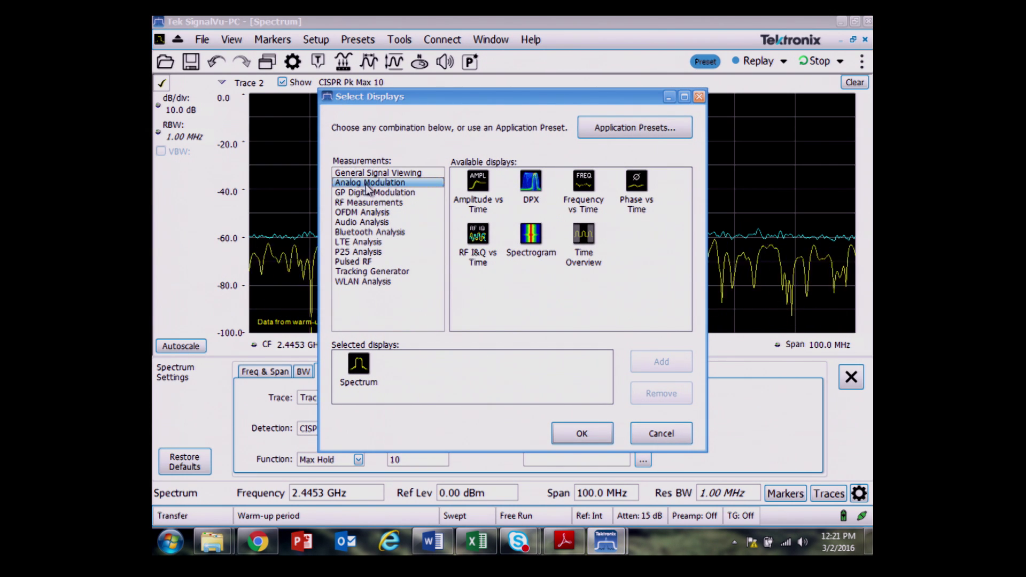
pyautogui.click(367, 193)
pyautogui.click(366, 203)
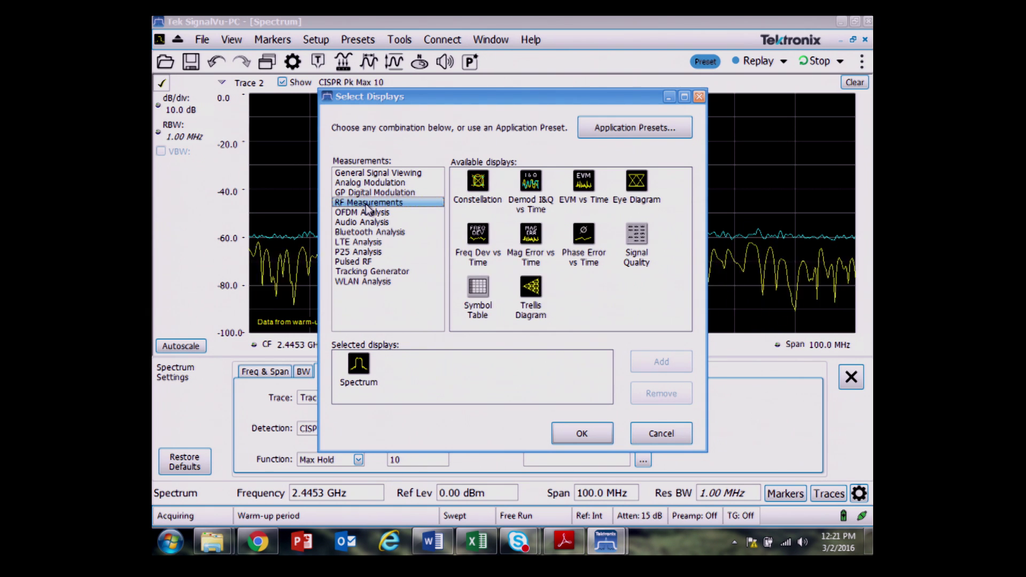
pyautogui.doubleClick(473, 291)
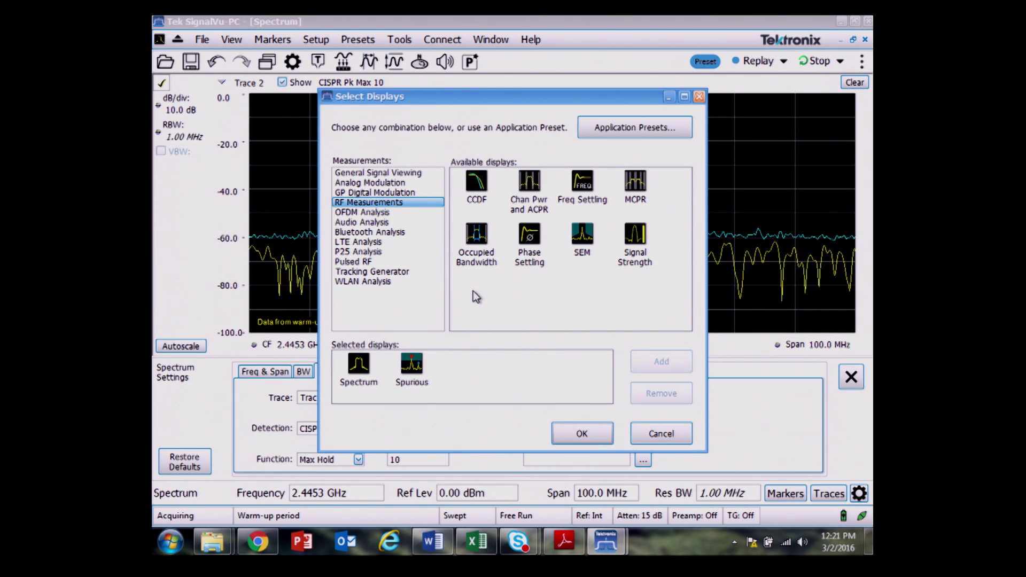
pyautogui.doubleClick(370, 368)
pyautogui.click(582, 434)
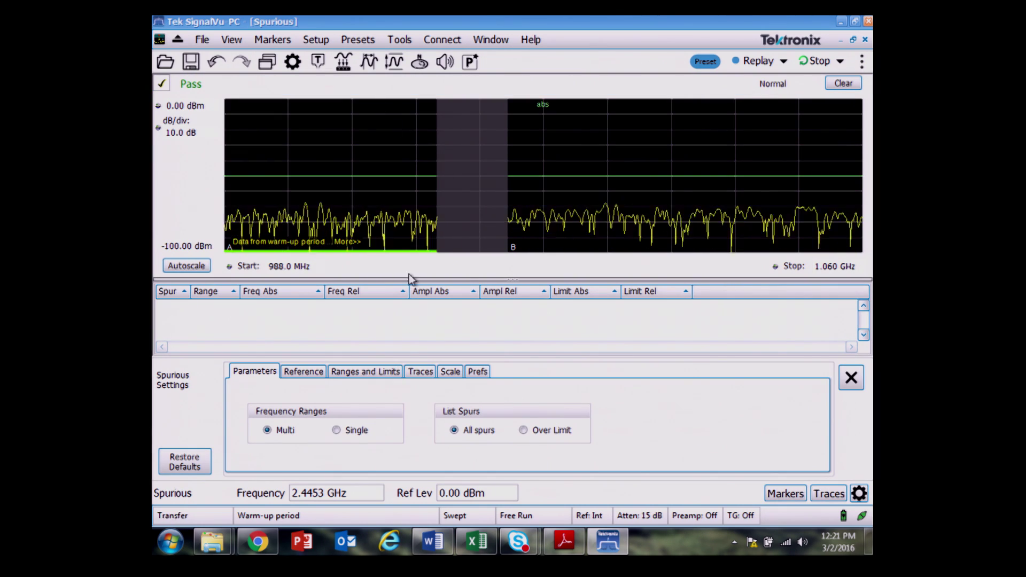
# - Load the spurious ranges and limits from "FCC Part 15, Rad, Class A (10m) (frequency limit).csv" in the Example Files folder
pyautogui.click(366, 371)
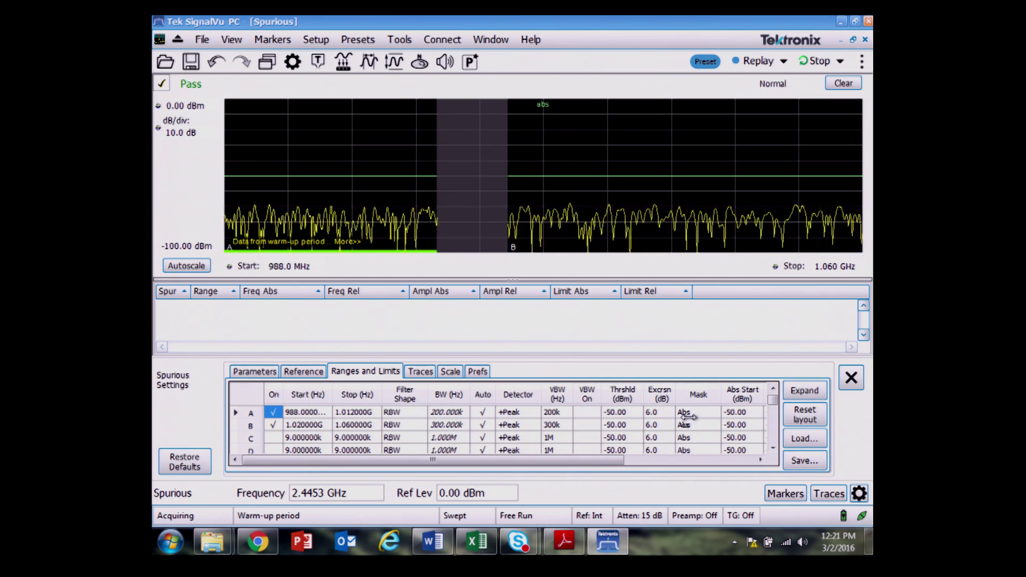
pyautogui.click(803, 439)
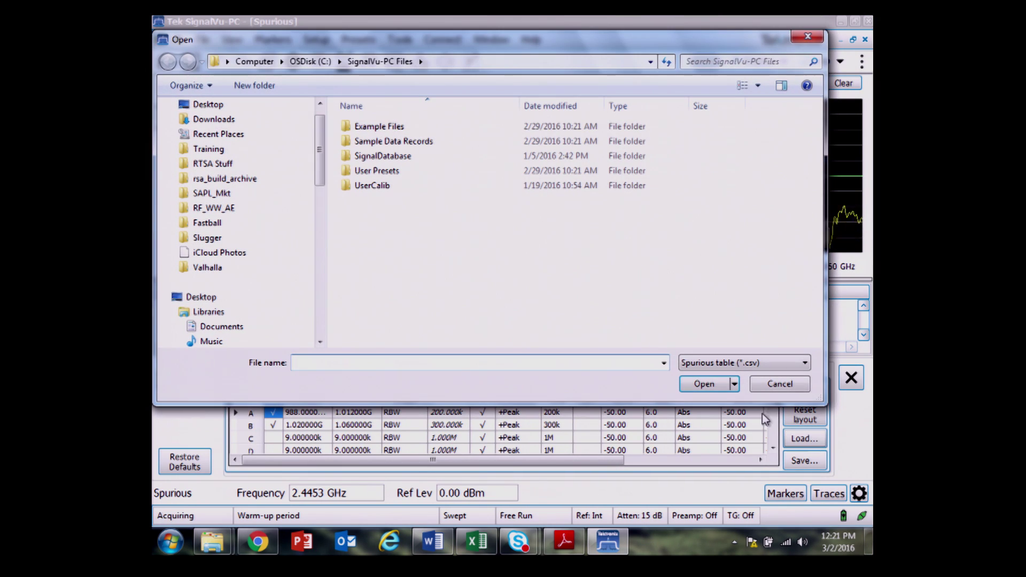
pyautogui.doubleClick(396, 128)
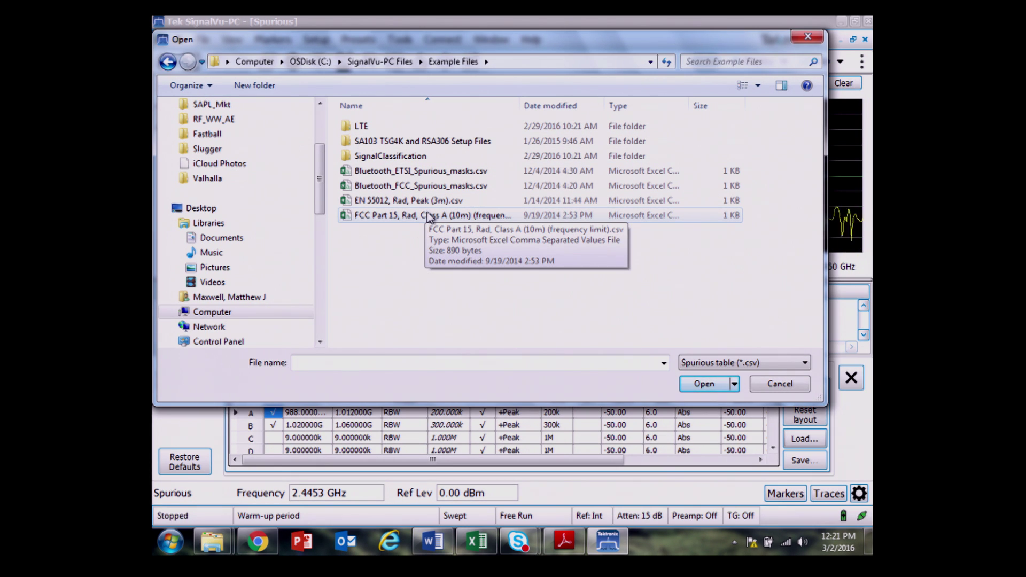
pyautogui.click(372, 219)
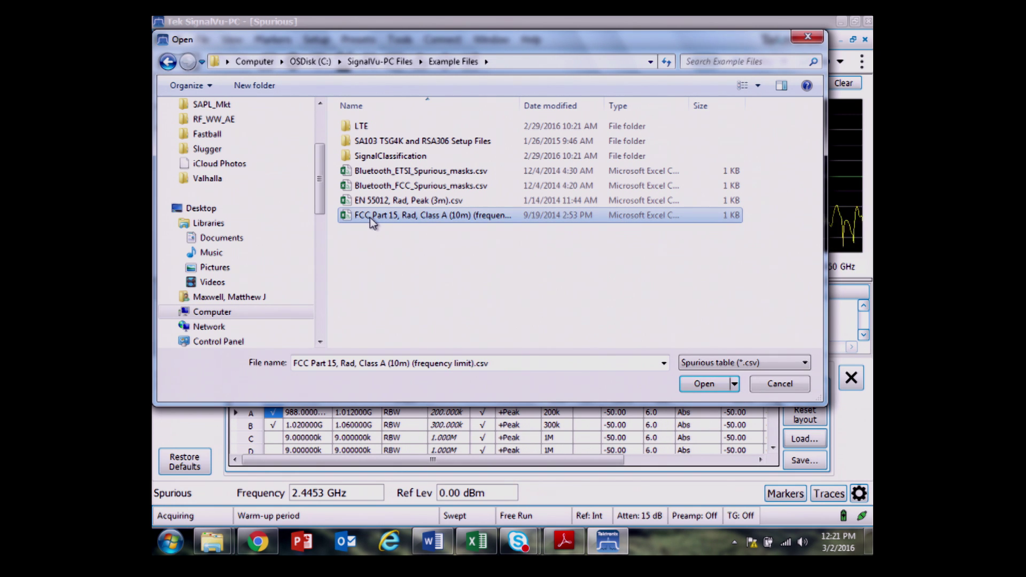
pyautogui.click(373, 220)
pyautogui.doubleClick(458, 216)
pyautogui.click(411, 240)
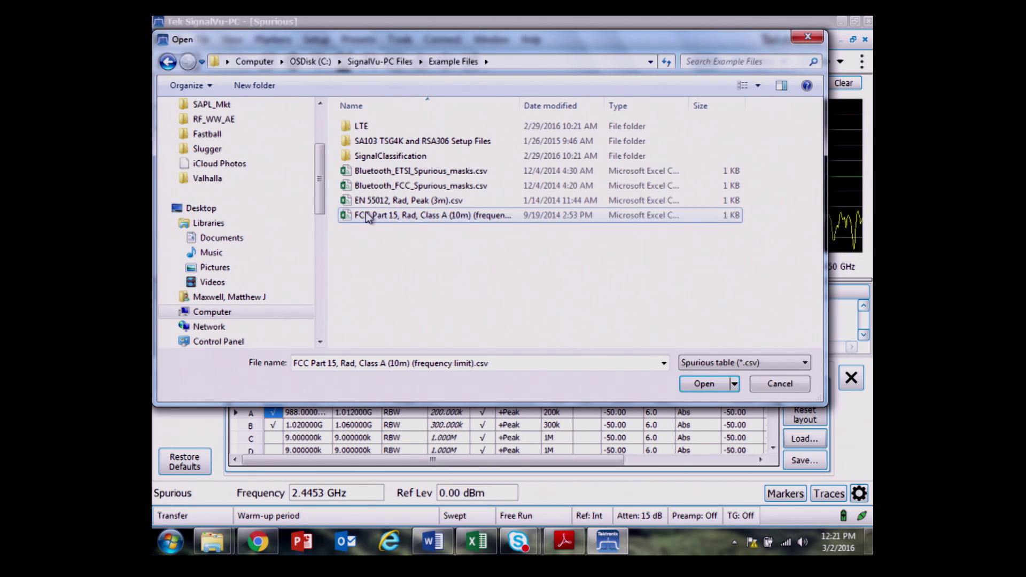
pyautogui.click(366, 218)
pyautogui.click(704, 383)
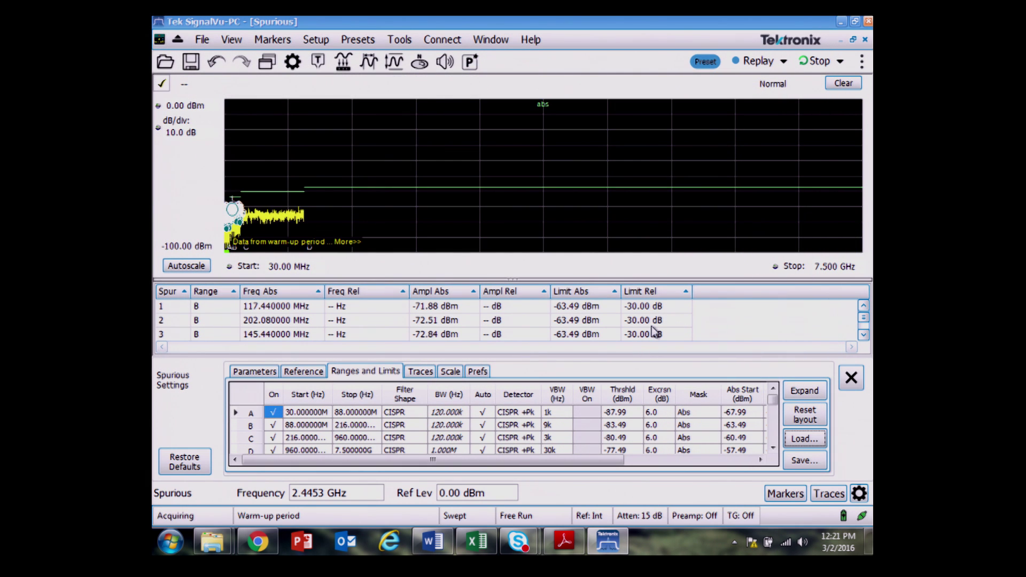
# - Examine the expanded Ranges and Limits Table, including its frequency ranges, filters, detectors, thresholds, masks and absolute and relative limits
pyautogui.click(805, 390)
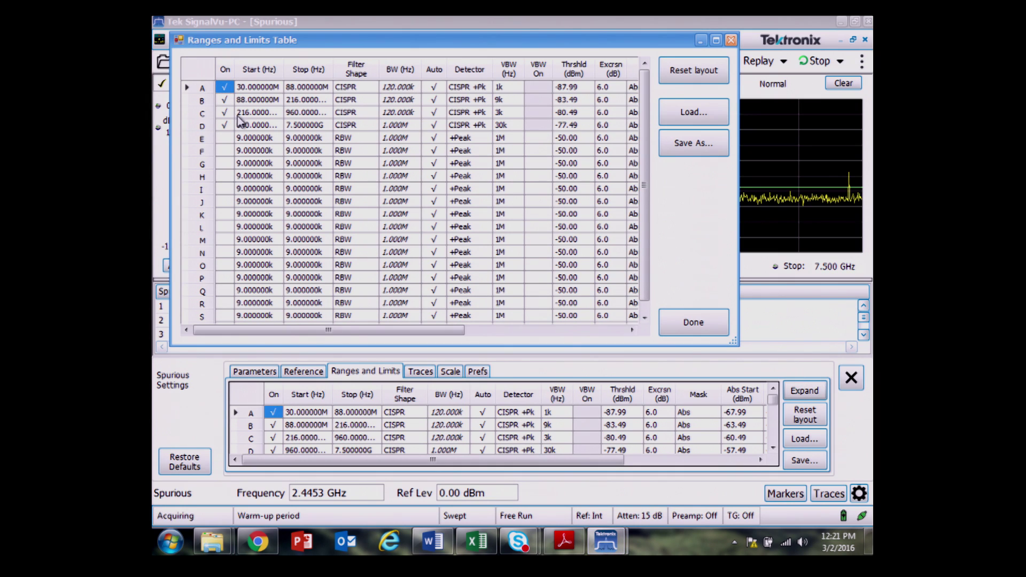
pyautogui.moveTo(390, 49); pyautogui.dragTo(461, 242)
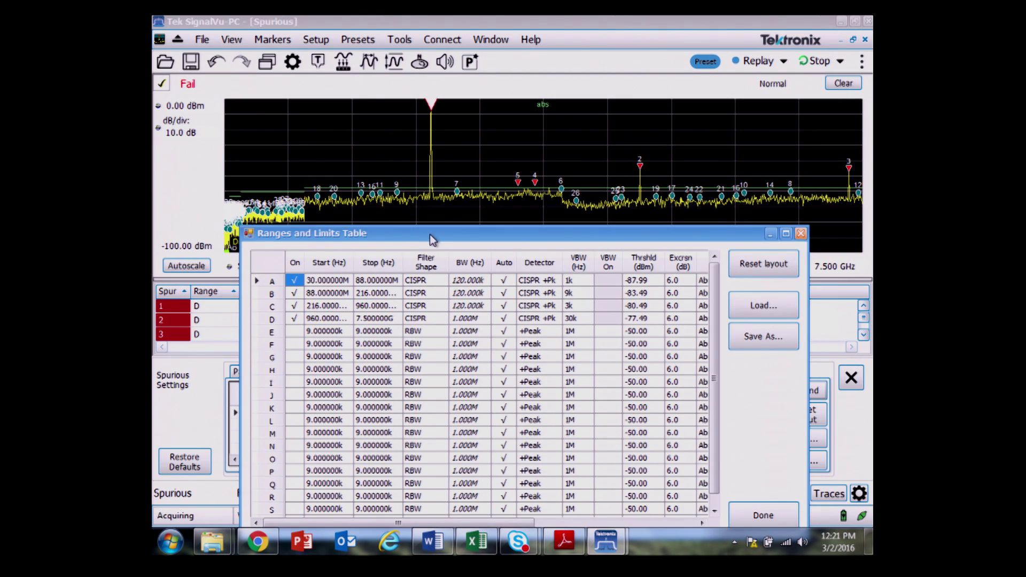
pyautogui.moveTo(432, 231); pyautogui.dragTo(428, 294)
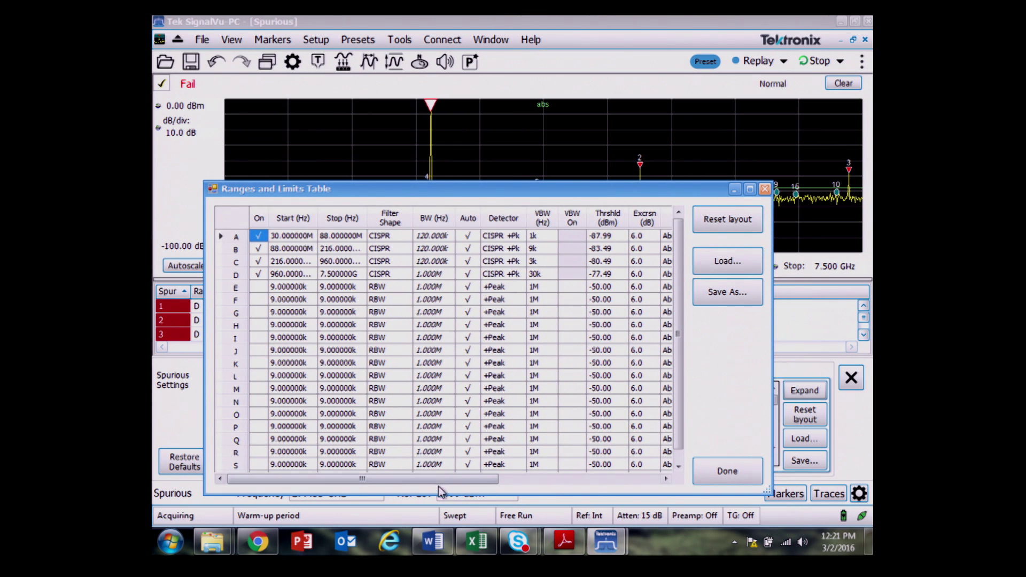
pyautogui.moveTo(439, 483); pyautogui.dragTo(554, 488)
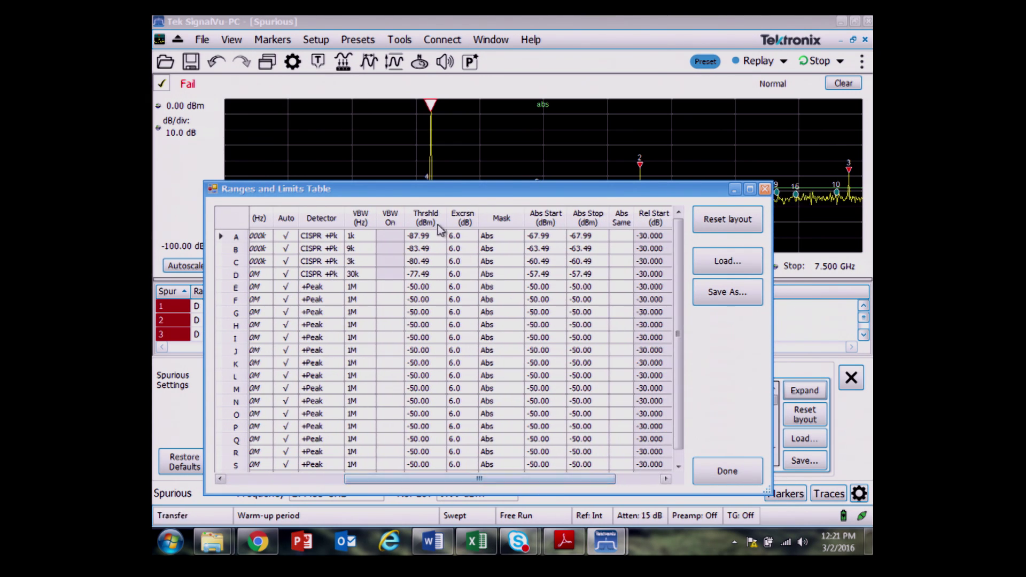
pyautogui.moveTo(555, 477); pyautogui.dragTo(625, 477)
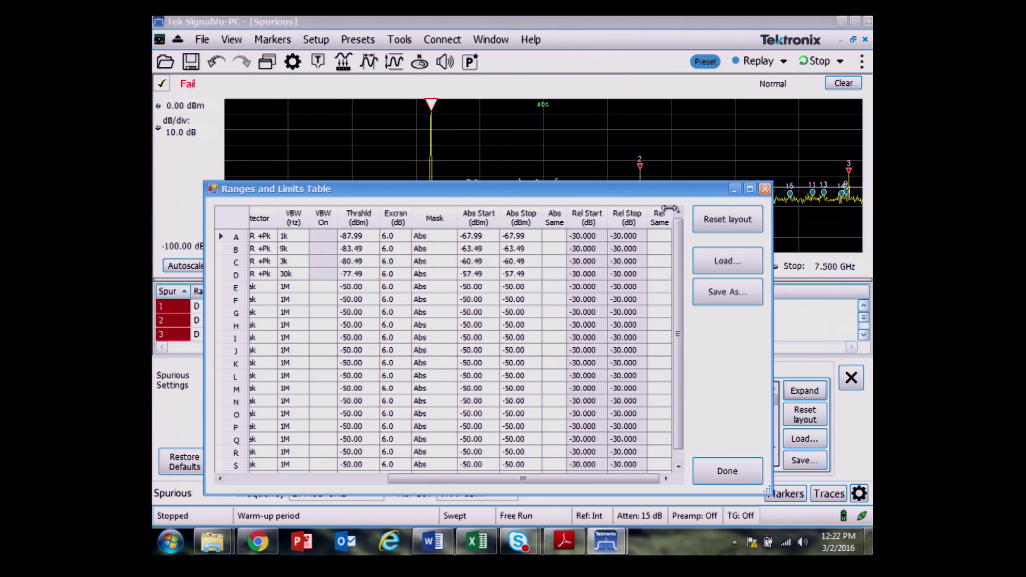
pyautogui.click(765, 189)
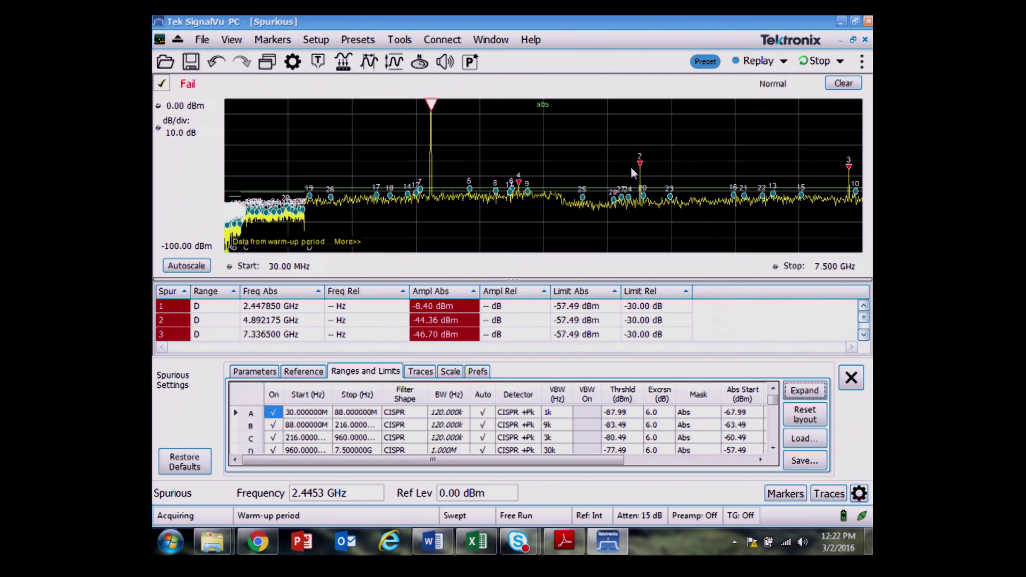
# - Close the Spurious settings and enlarge the spur results table beneath the graph
pyautogui.click(850, 378)
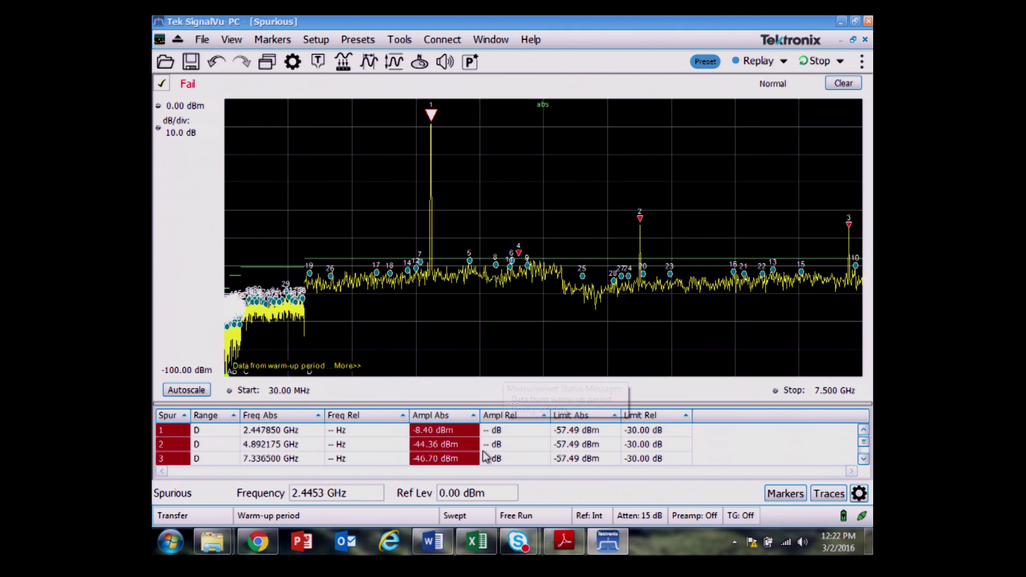
pyautogui.moveTo(518, 401); pyautogui.dragTo(517, 348)
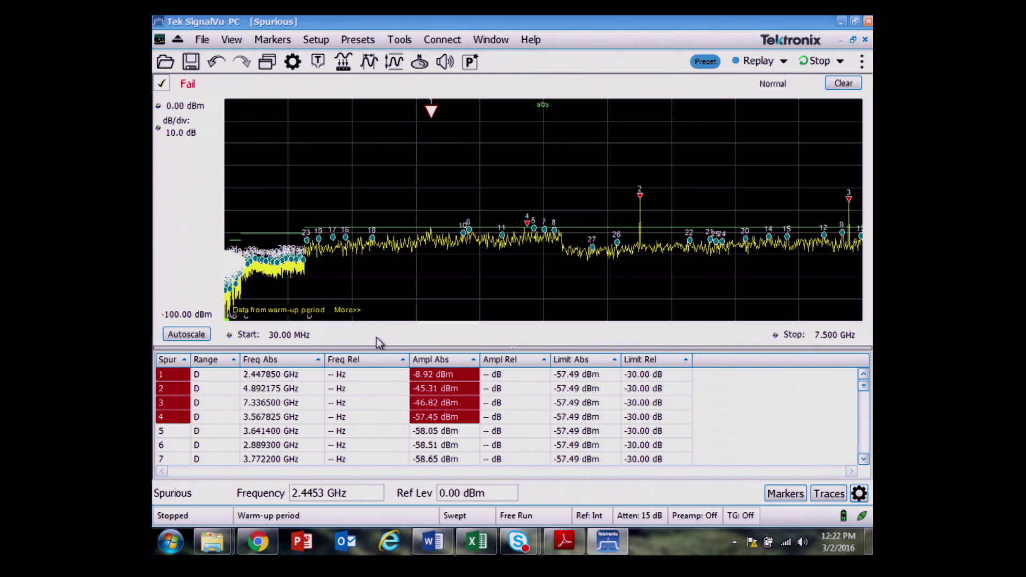
pyautogui.click(203, 40)
pyautogui.click(223, 95)
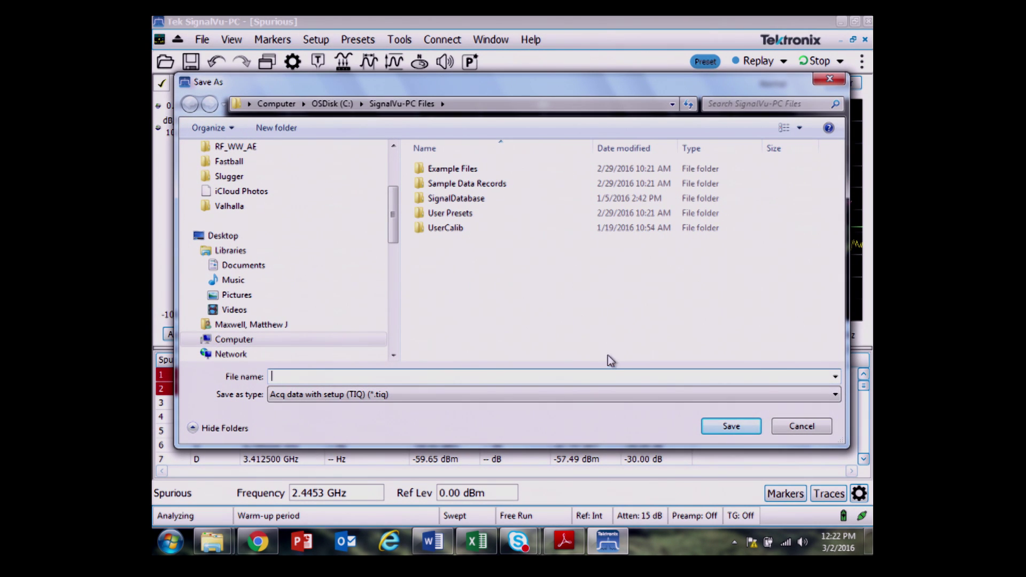
pyautogui.click(736, 395)
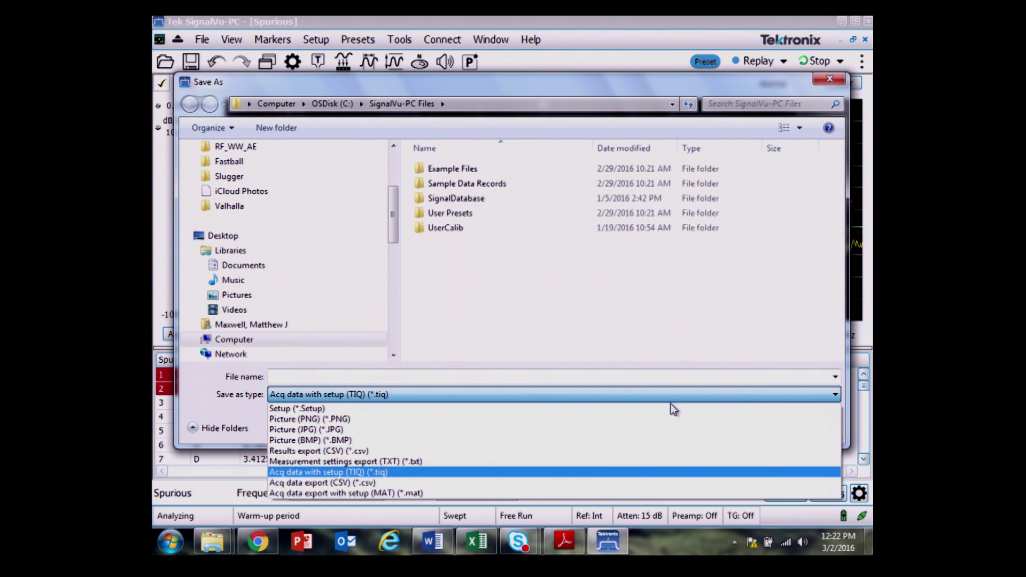
pyautogui.click(384, 450)
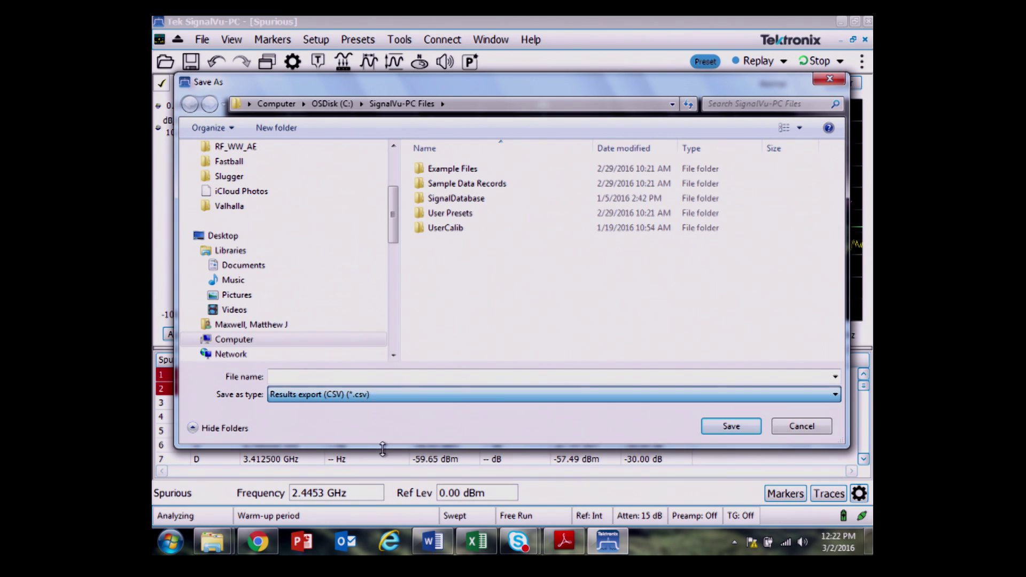
pyautogui.click(794, 426)
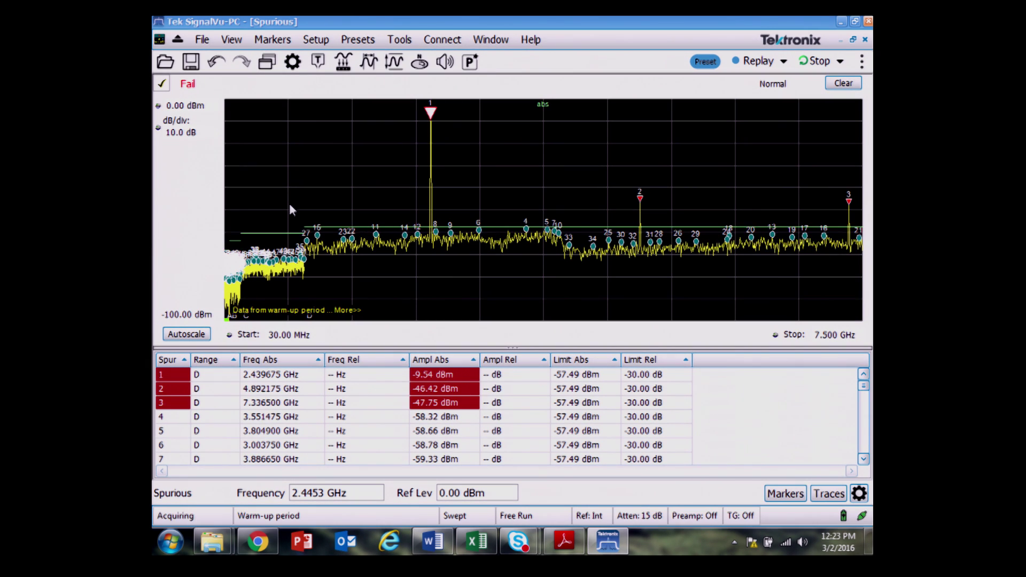
# - Replace the Spurious display with the SEM display from the RF Measurements group
pyautogui.click(268, 62)
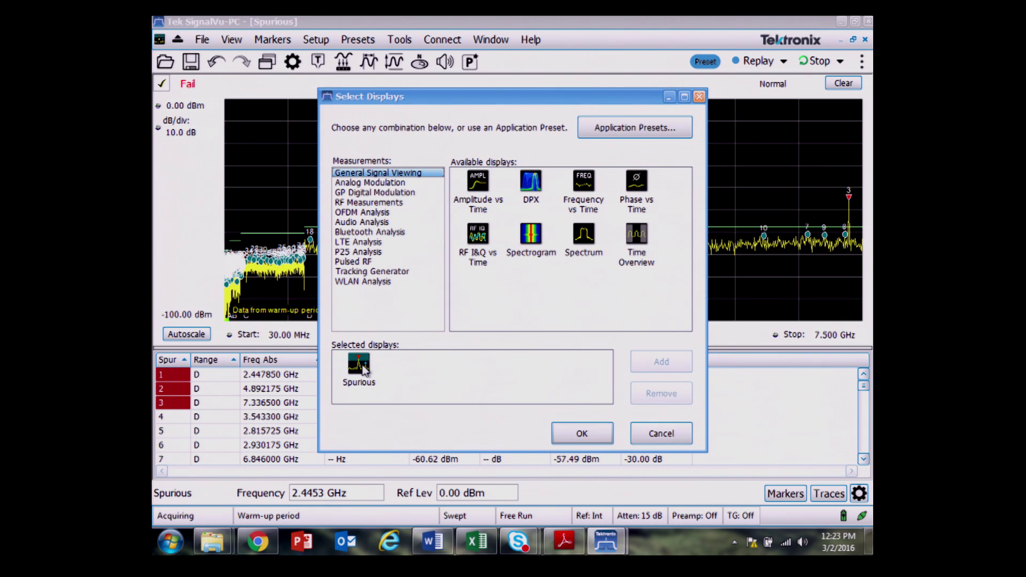
pyautogui.doubleClick(364, 369)
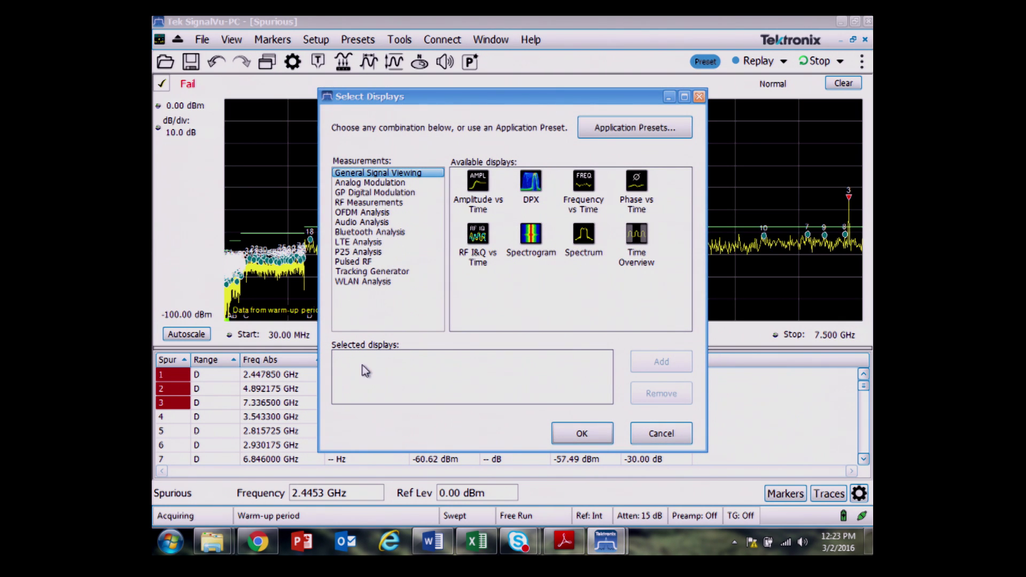
pyautogui.click(365, 203)
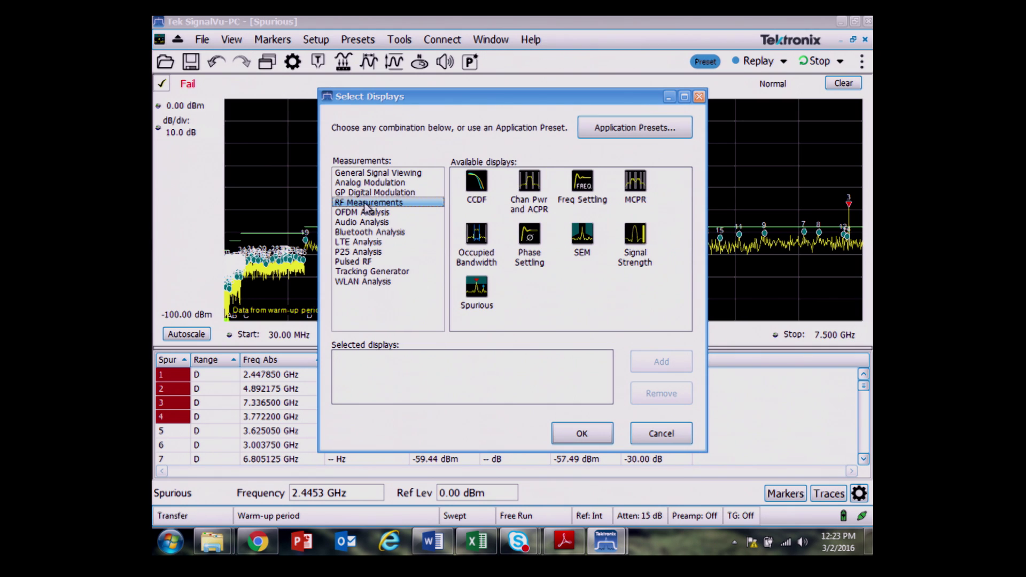
pyautogui.doubleClick(587, 244)
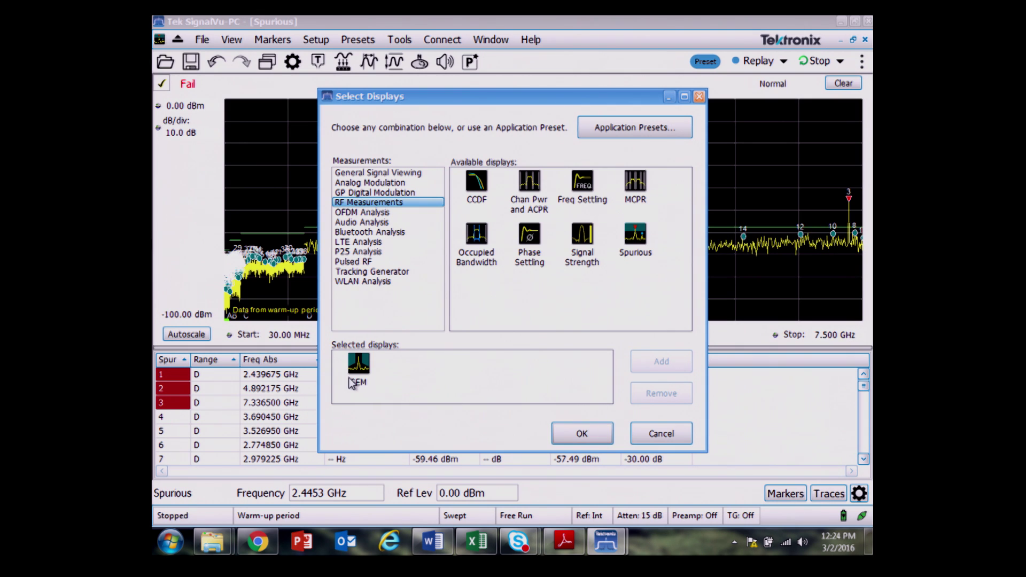
pyautogui.click(580, 434)
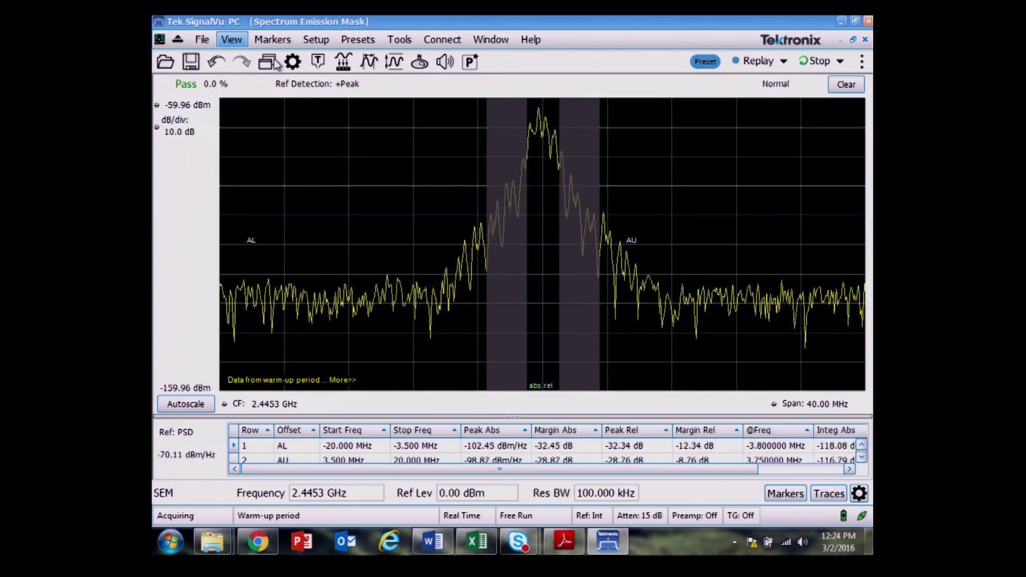
# - Examine the expanded SEM Offsets & Limits Table, including its offset frequencies, bandwidths, mask types and absolute limits, keeping the graph unobstructed
pyautogui.click(293, 62)
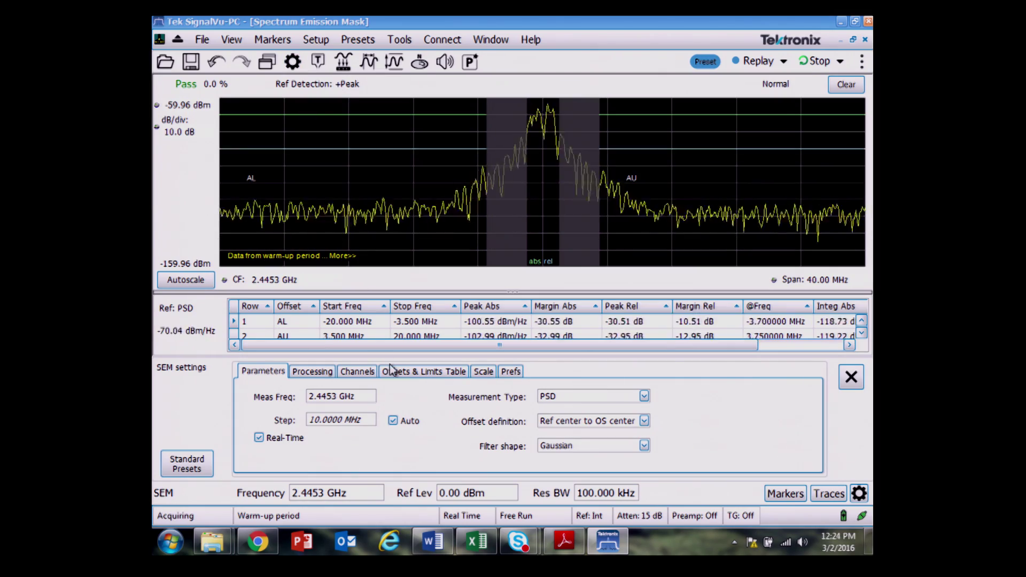
pyautogui.click(420, 372)
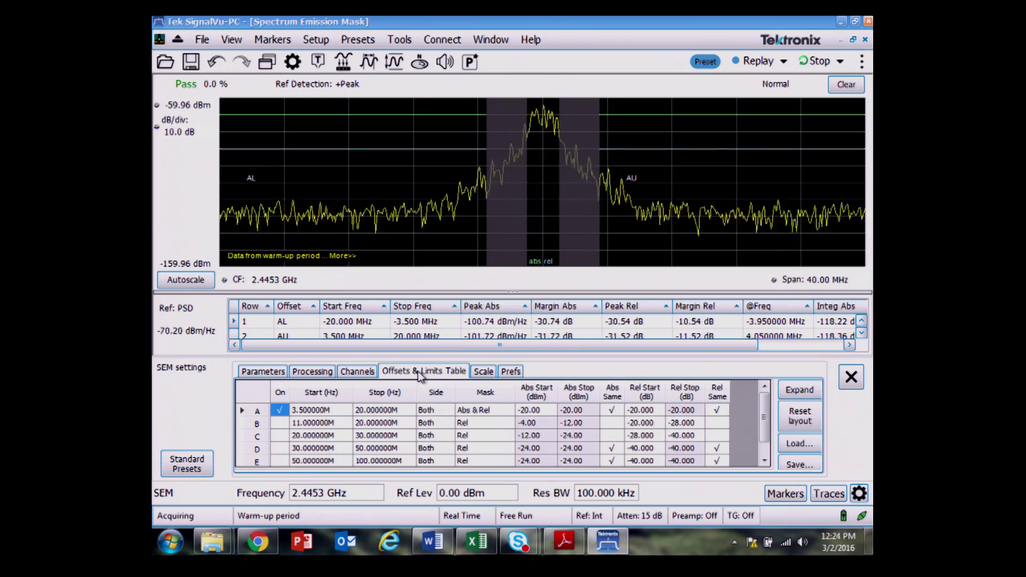
pyautogui.click(802, 390)
pyautogui.moveTo(501, 87); pyautogui.dragTo(519, 348)
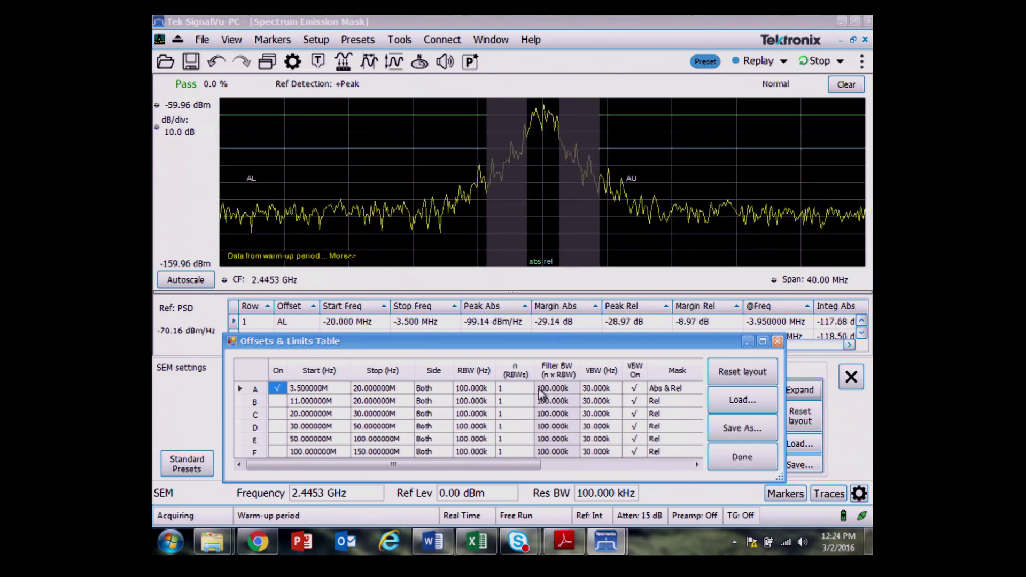
pyautogui.moveTo(503, 466); pyautogui.dragTo(609, 481)
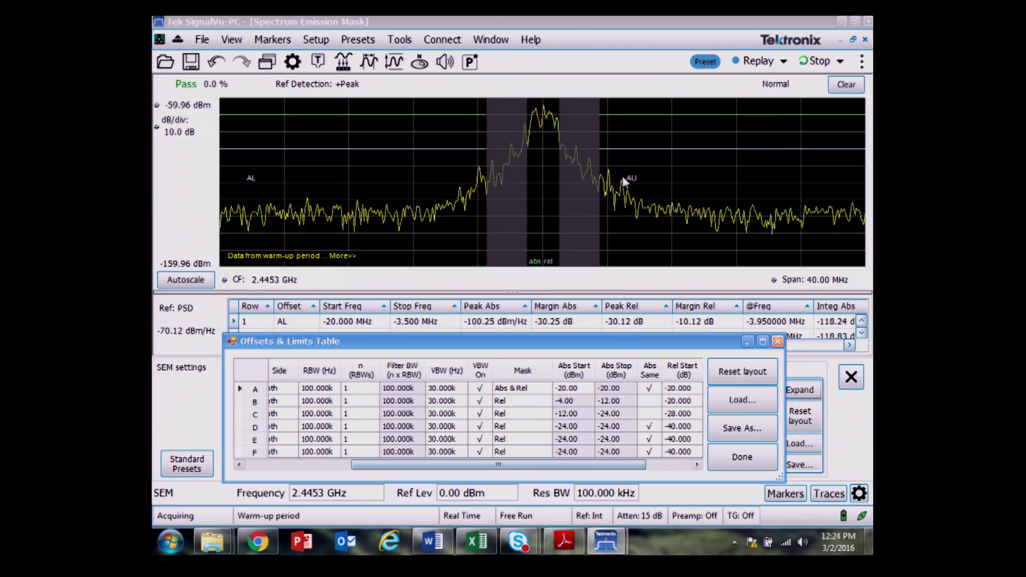